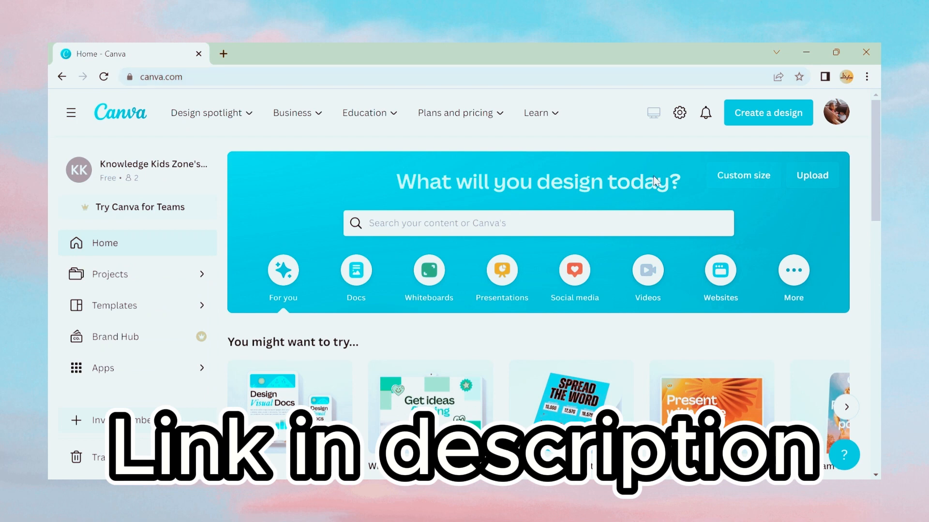
- Create a new Document (A4 Portrait) design
scroll(549, 316, "down", 1)
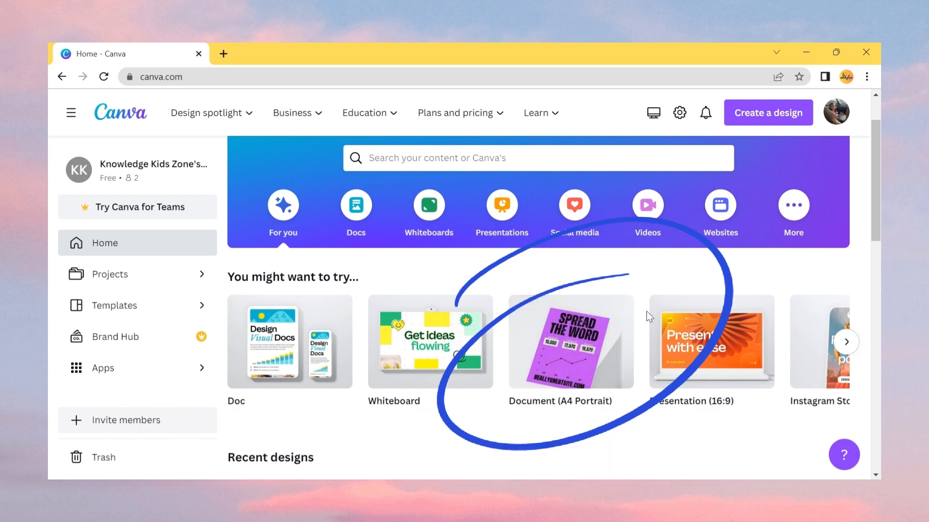
left_click(541, 343)
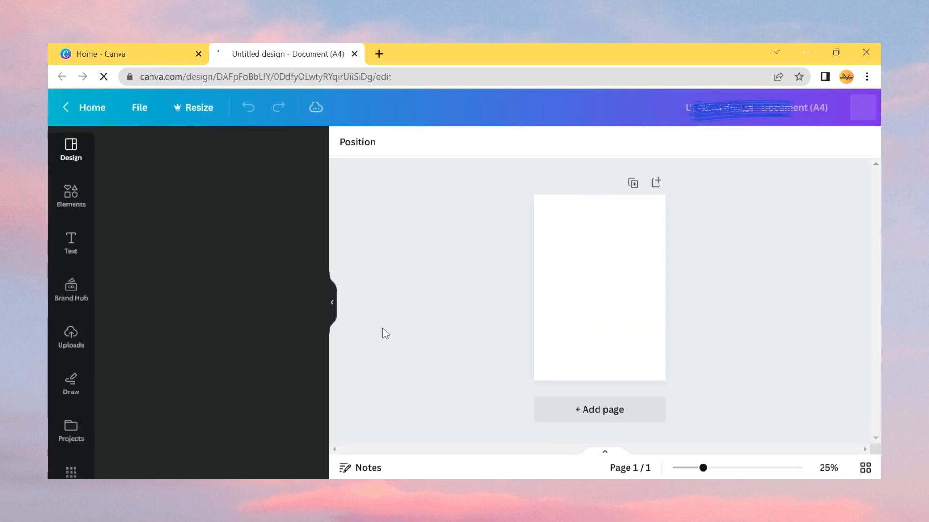
- Search the design templates for book cover
left_click(212, 151)
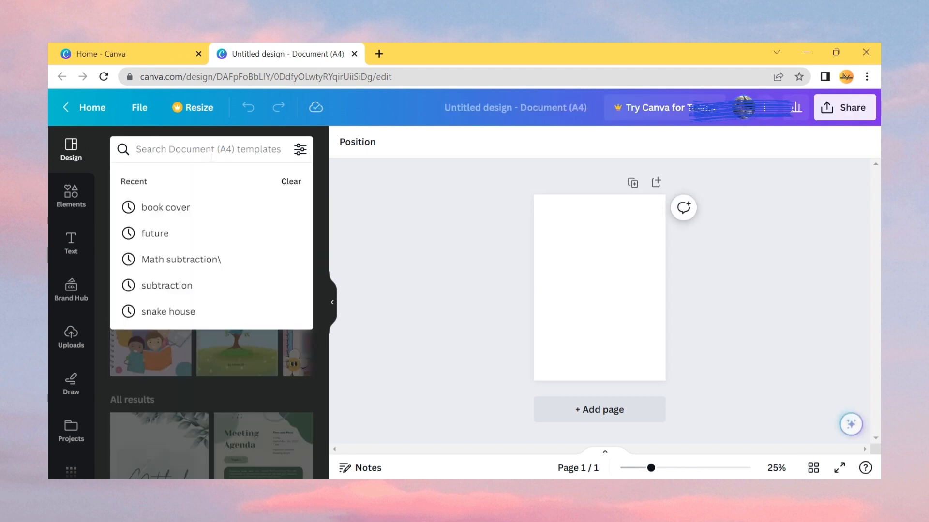
type("boo")
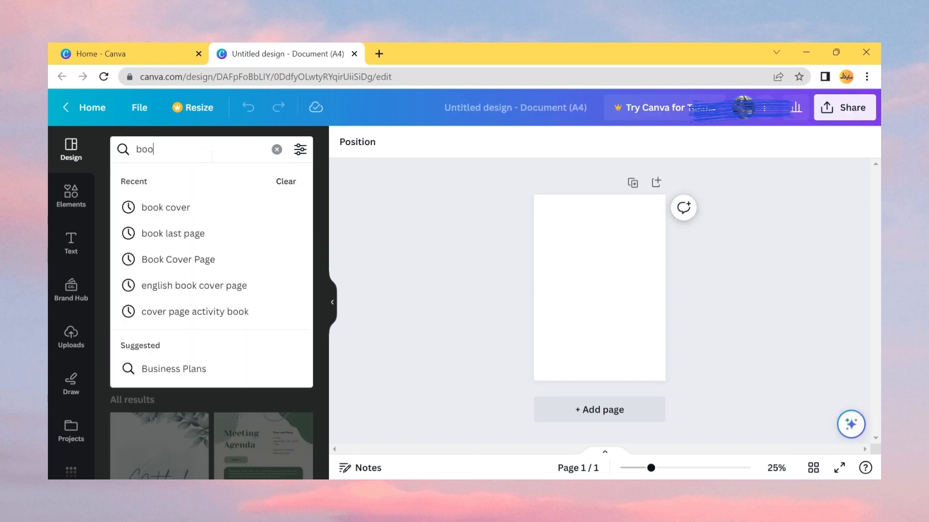
type("k cover")
key("Return")
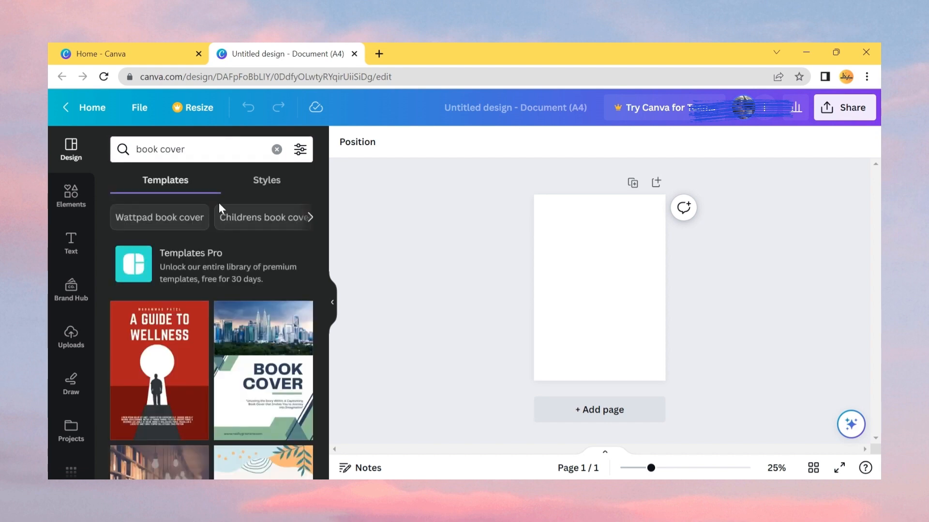
- Browse the book cover templates and switch to the Childrens book cover suggestion
scroll(226, 340, "down", 5)
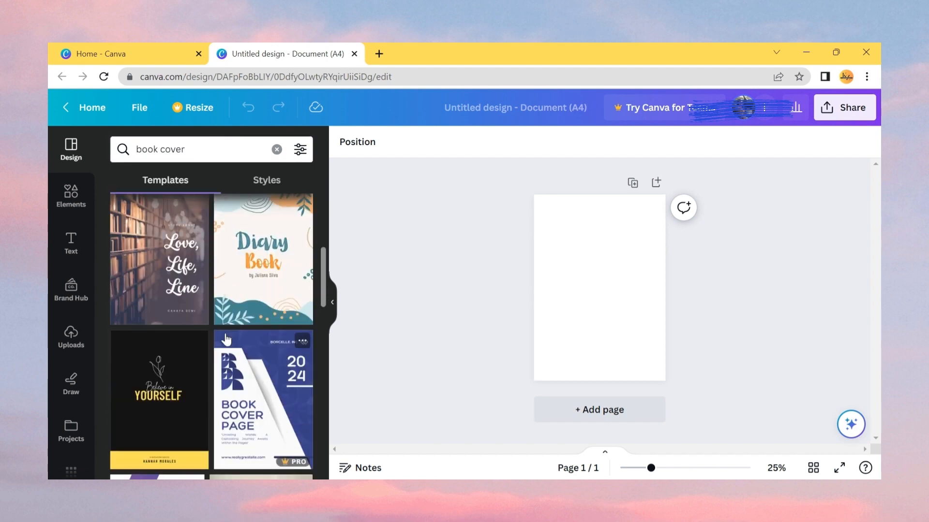
scroll(226, 340, "down", 5)
scroll(226, 340, "up", 5)
scroll(226, 340, "up", 5)
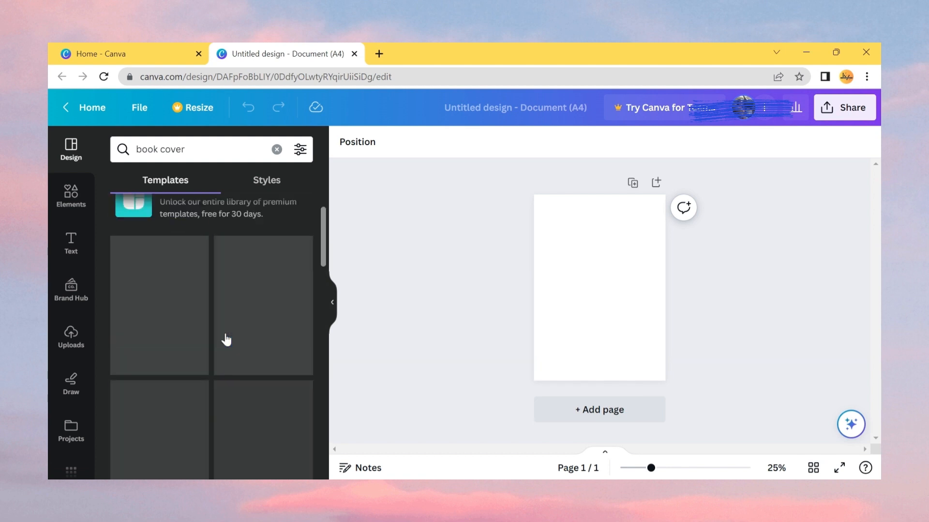
scroll(226, 340, "down", 3)
scroll(226, 340, "up", 4)
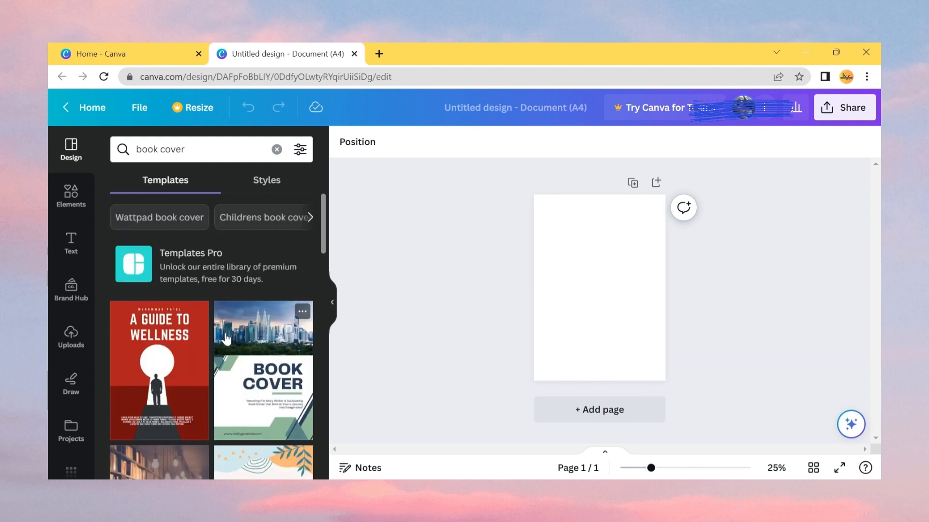
left_click(268, 218)
- Apply the Purple Playful Note Book Cover template to the page
scroll(247, 295, "down", 4)
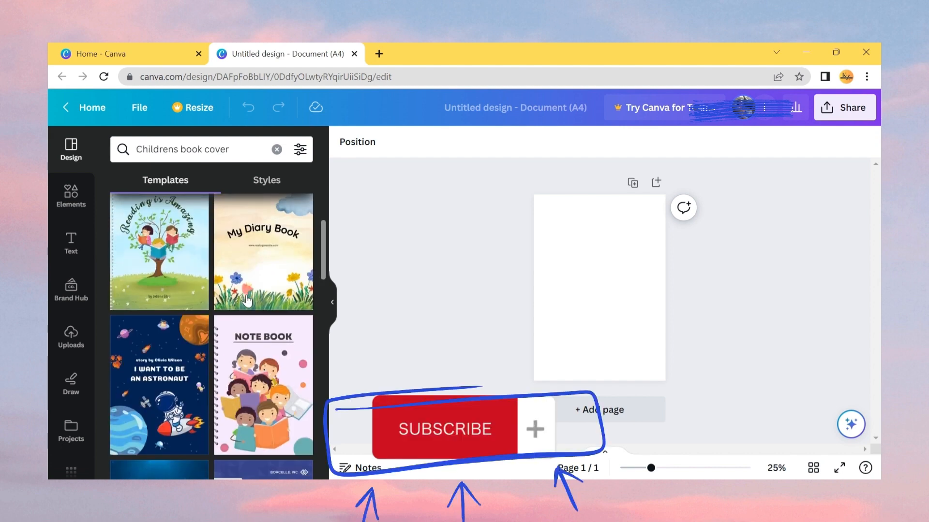
scroll(248, 297, "down", 3)
scroll(251, 285, "up", 3)
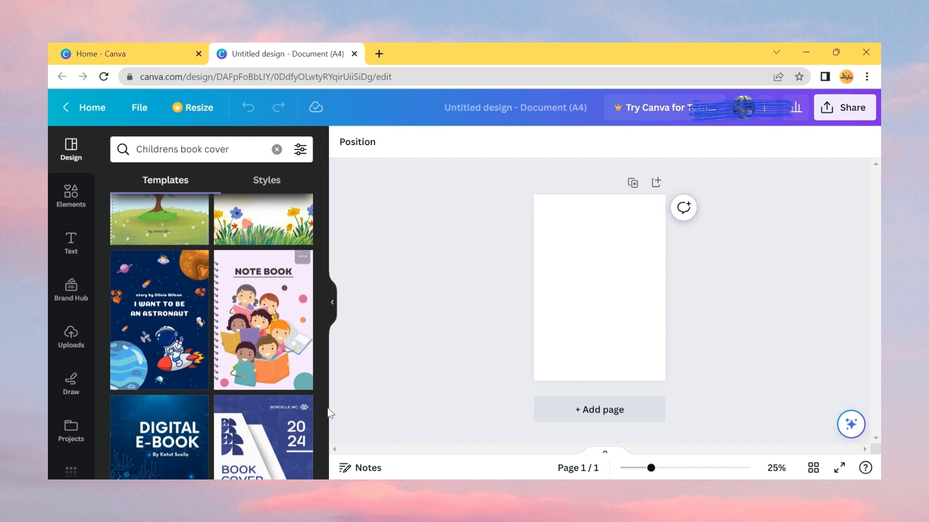
left_click(258, 370)
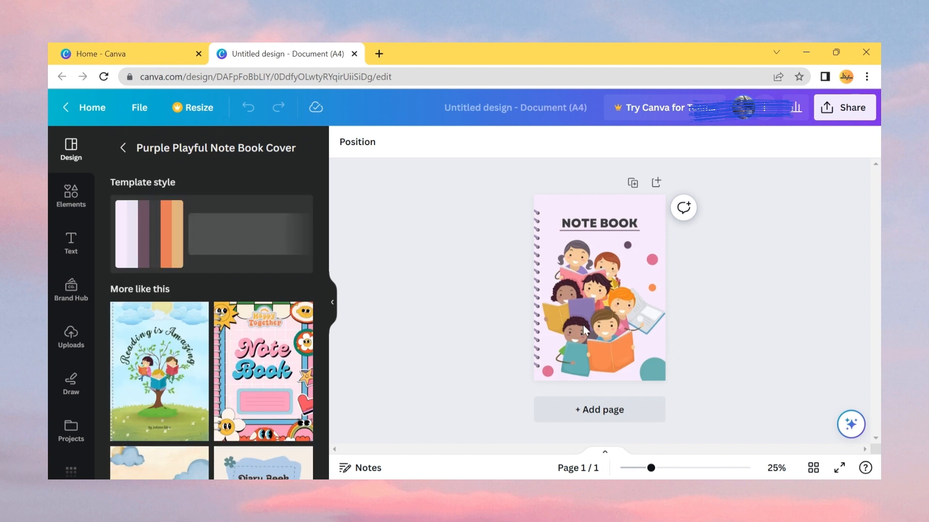
- Replace the cover title text with EARLY YEARS ACTIVITY BOOK
left_click(574, 221)
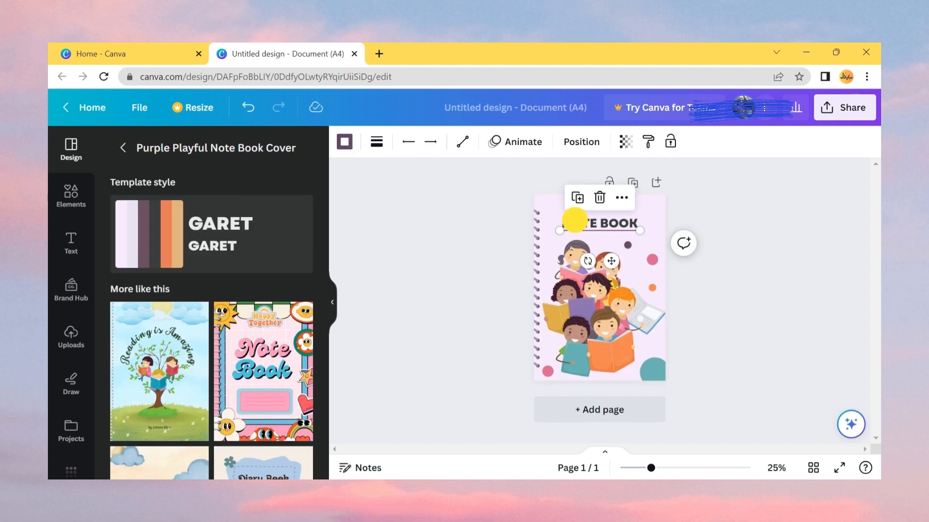
left_click(480, 285)
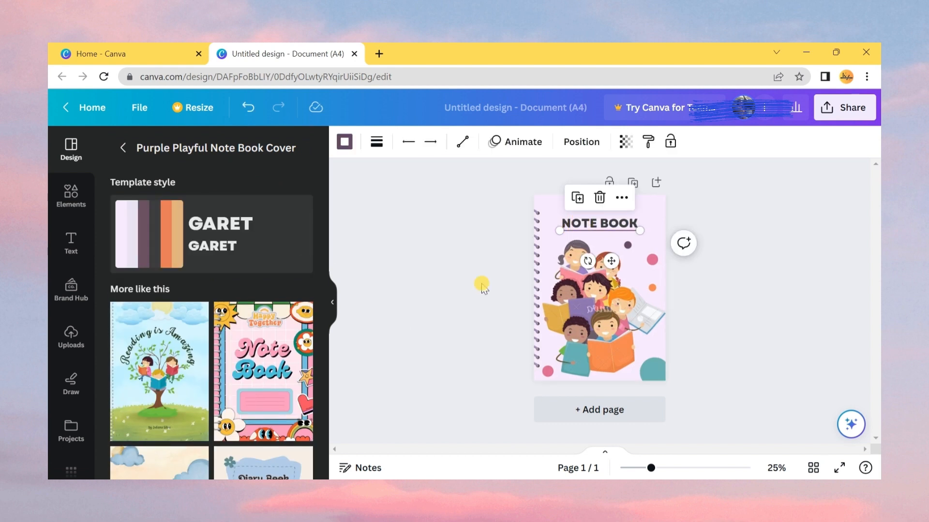
left_click(573, 216)
double_click(581, 215)
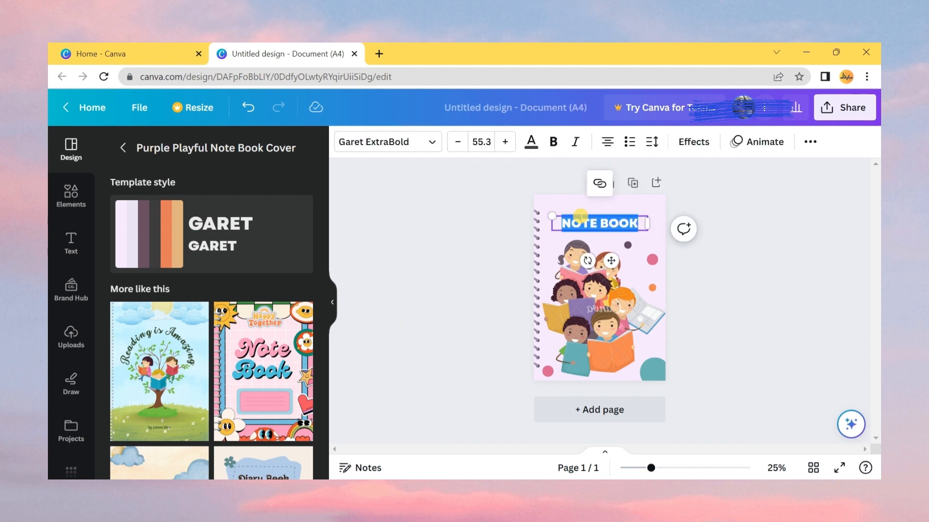
type("E")
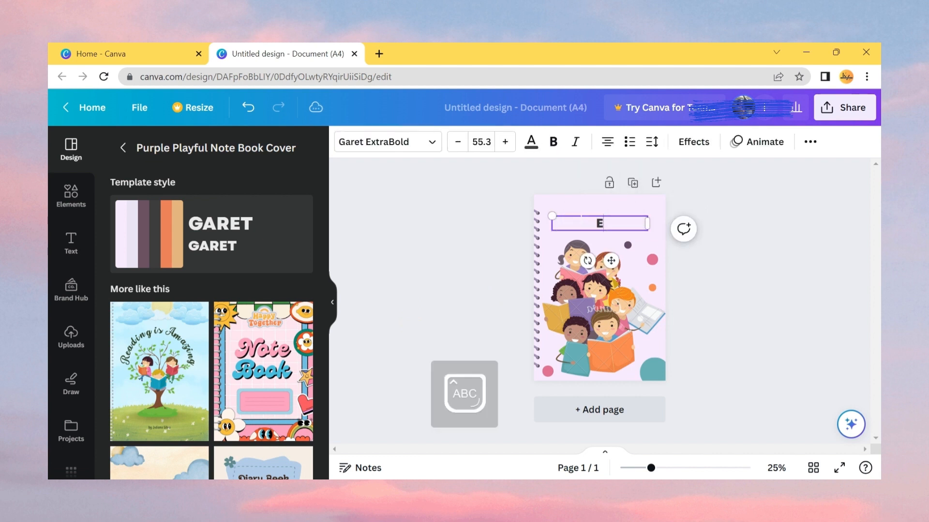
type("AR")
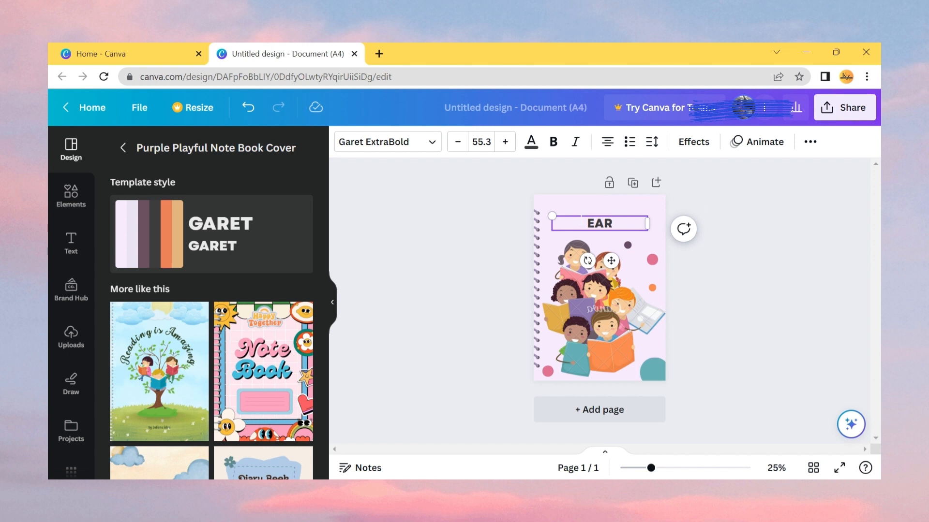
type("LY YEARS")
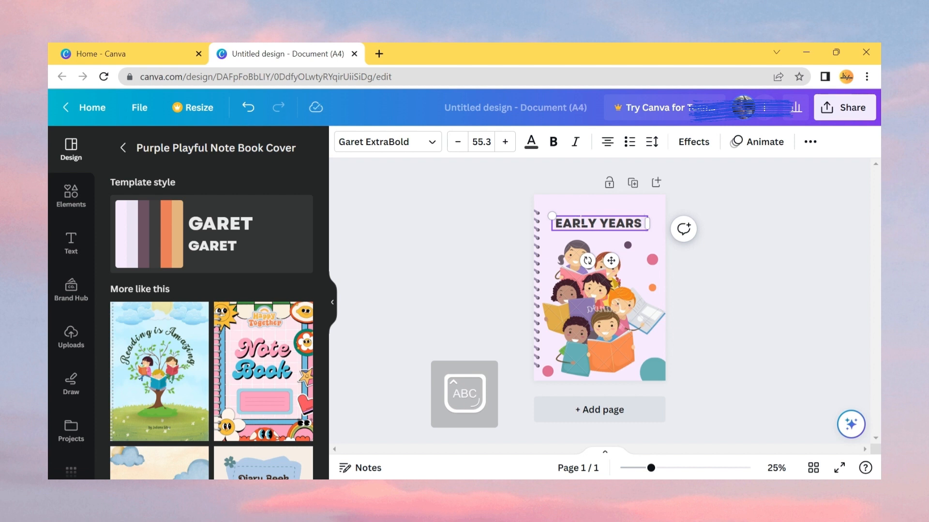
type(" ACTIVI")
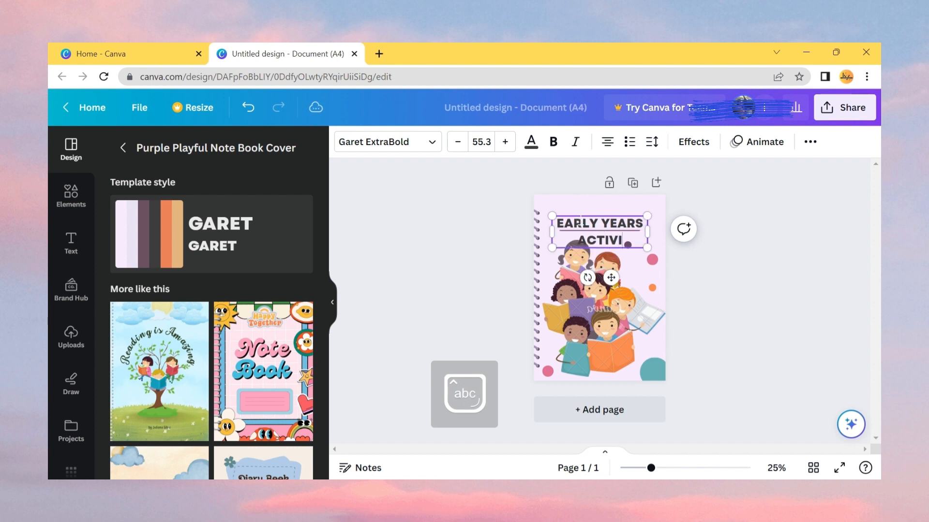
type("TY")
key("Caps_Lock")
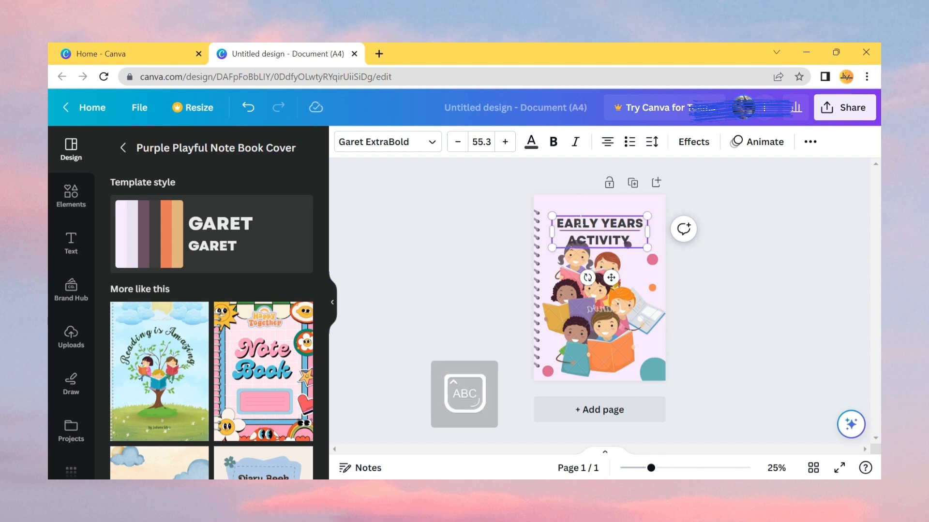
type("BOOK")
key("Caps_Lock")
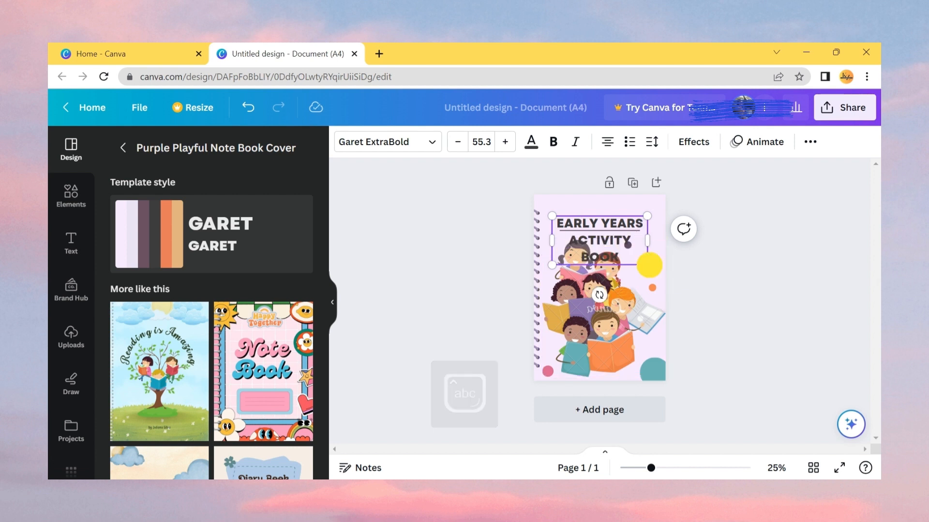
- Resize the title to font size 41.8, widen it to two lines, and move it near the top of the cover
left_click_drag(646, 265, 624, 253)
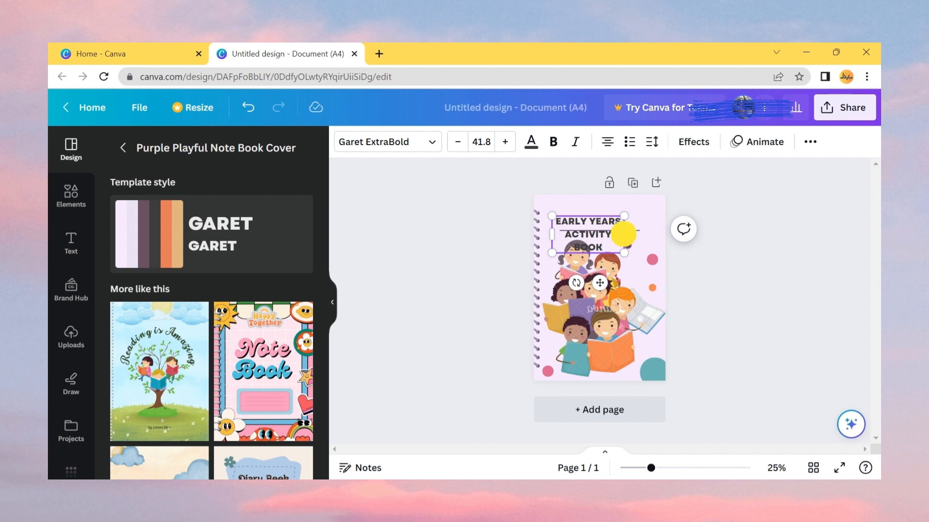
left_click(624, 234)
left_click_drag(627, 235, 649, 232)
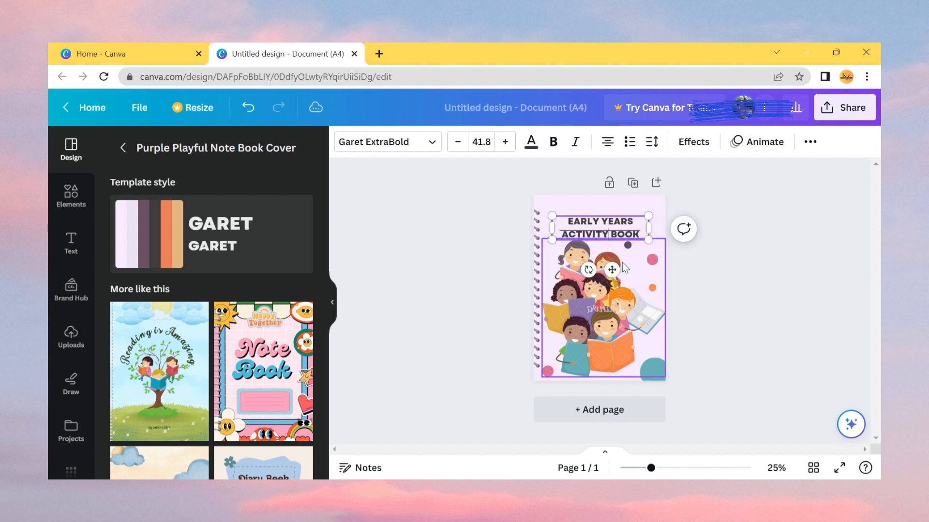
left_click(613, 264)
left_click_drag(588, 270, 615, 257)
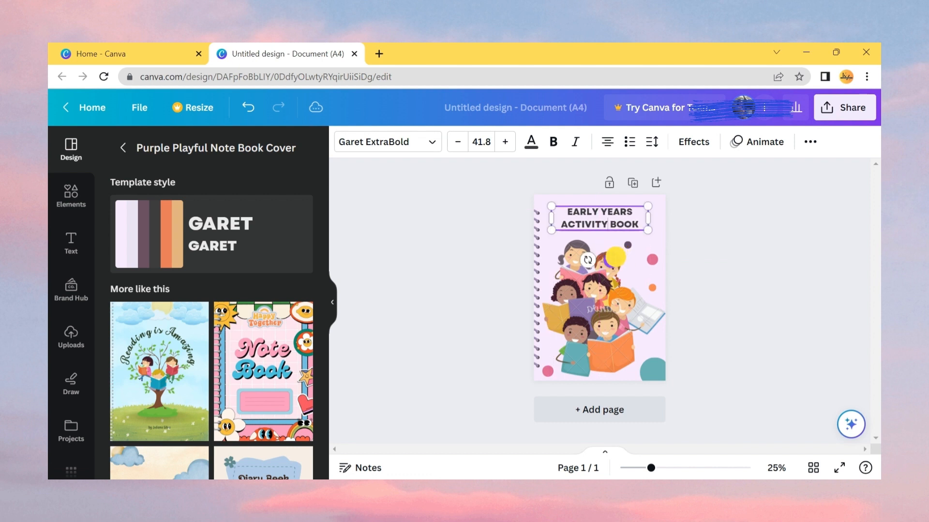
left_click(474, 269)
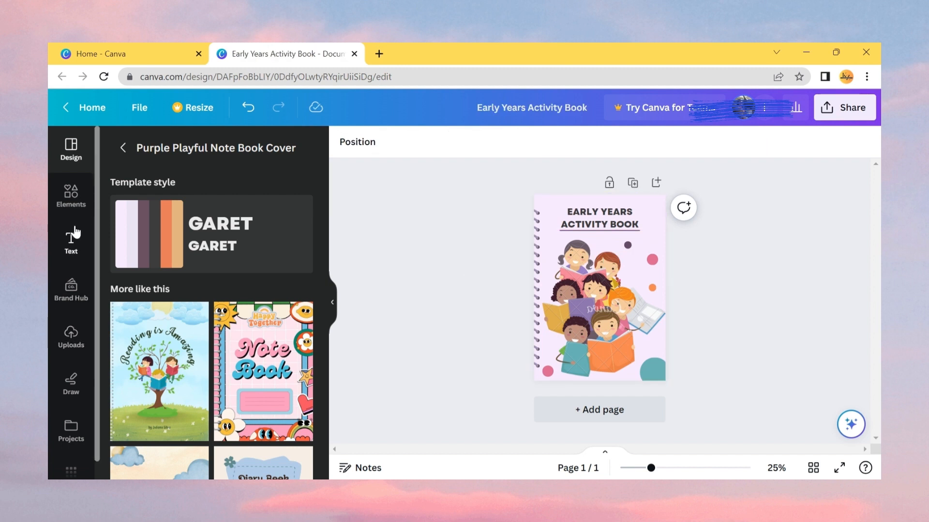
- Add a subheading text box and place it just below the title
left_click(68, 245)
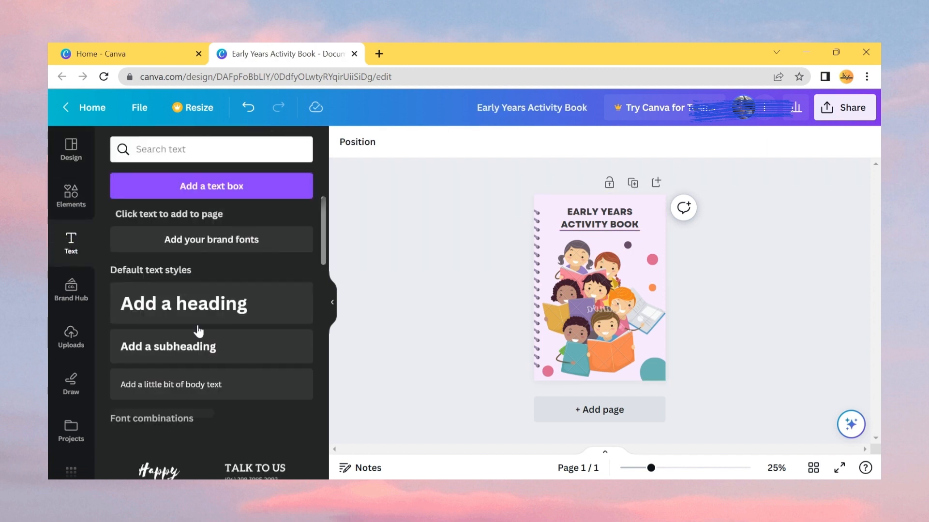
left_click(212, 351)
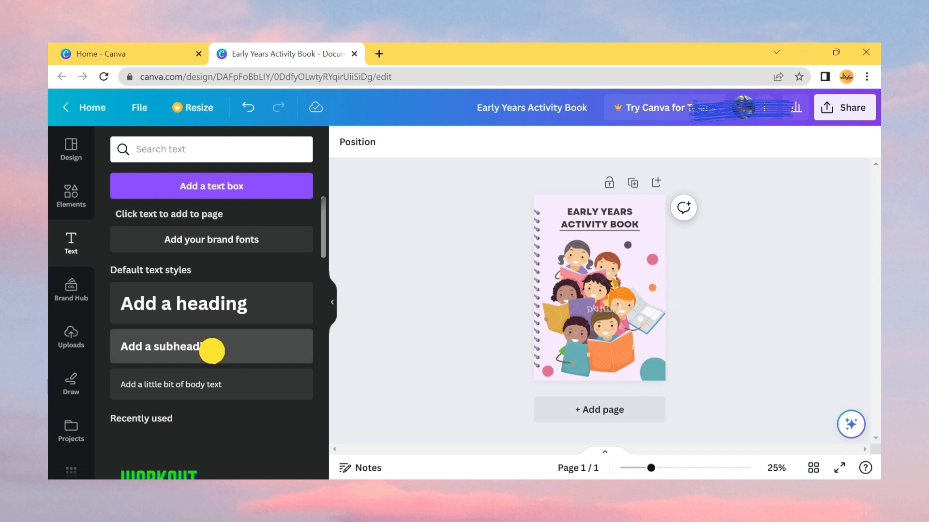
left_click_drag(611, 323, 602, 270)
- Replace the subheading text with By knowledge Zone
left_click_drag(621, 237, 641, 237)
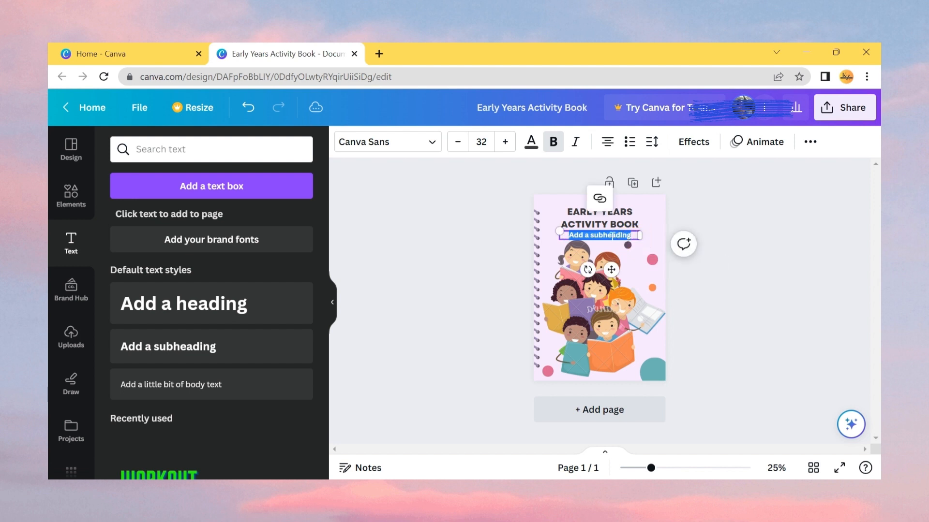
key("BackSpace")
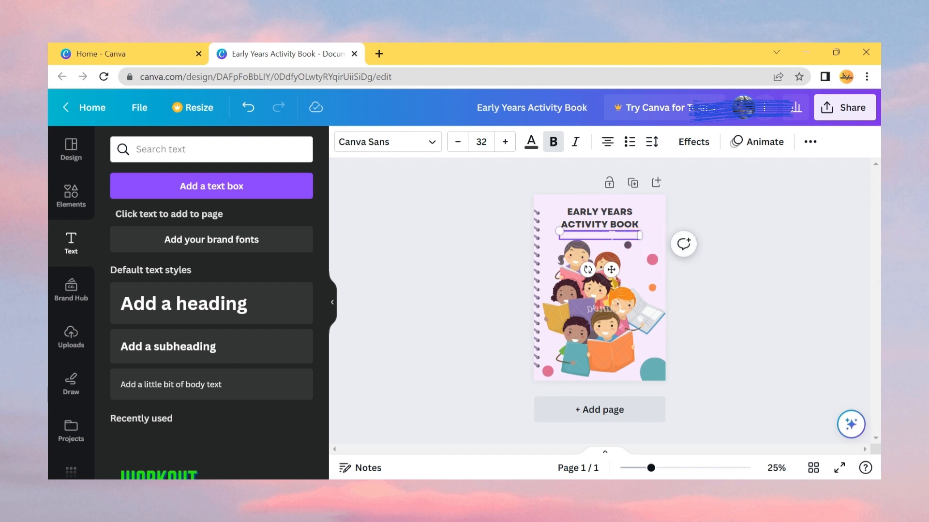
type("By knowled")
type("ge to")
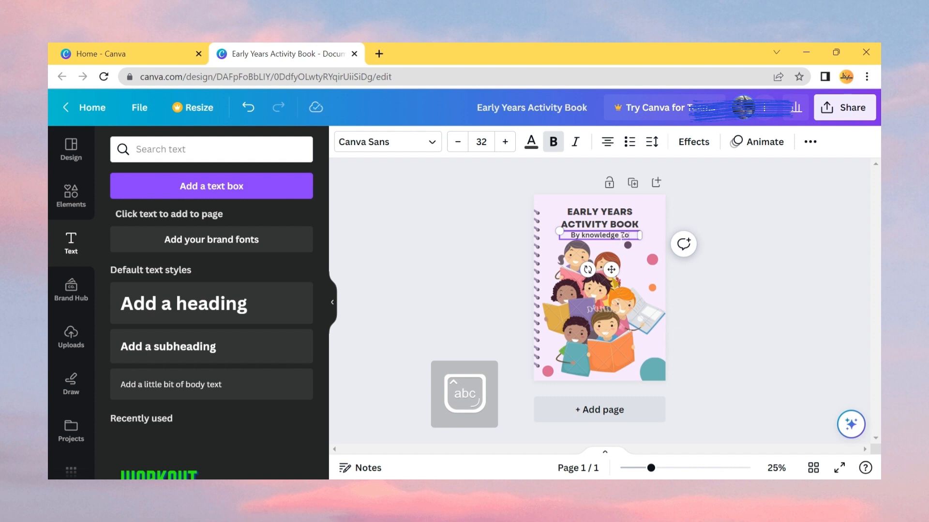
type("ne")
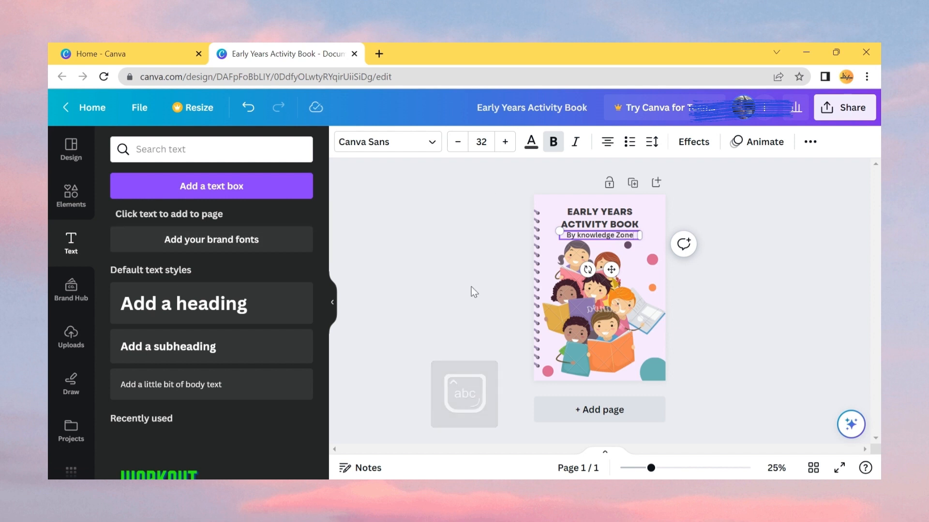
left_click(489, 262)
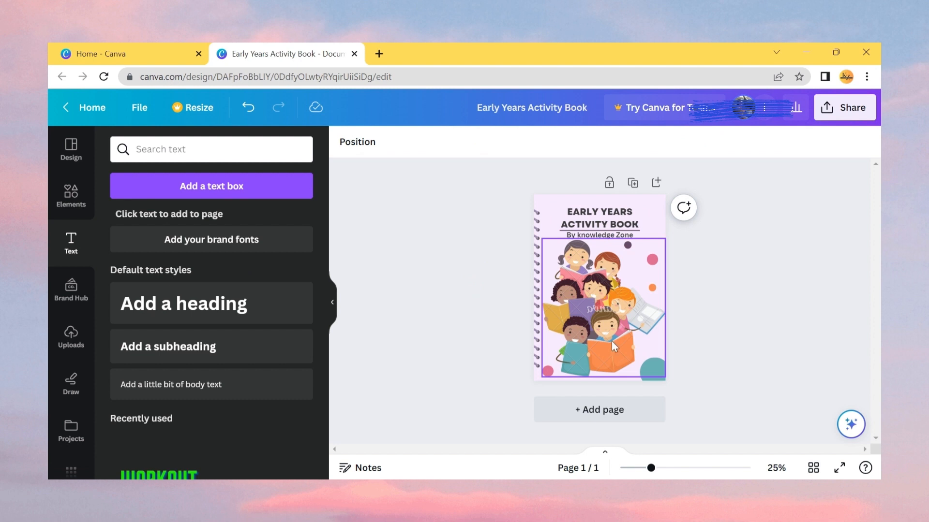
- Delete the children illustration from the cover
left_click(592, 319)
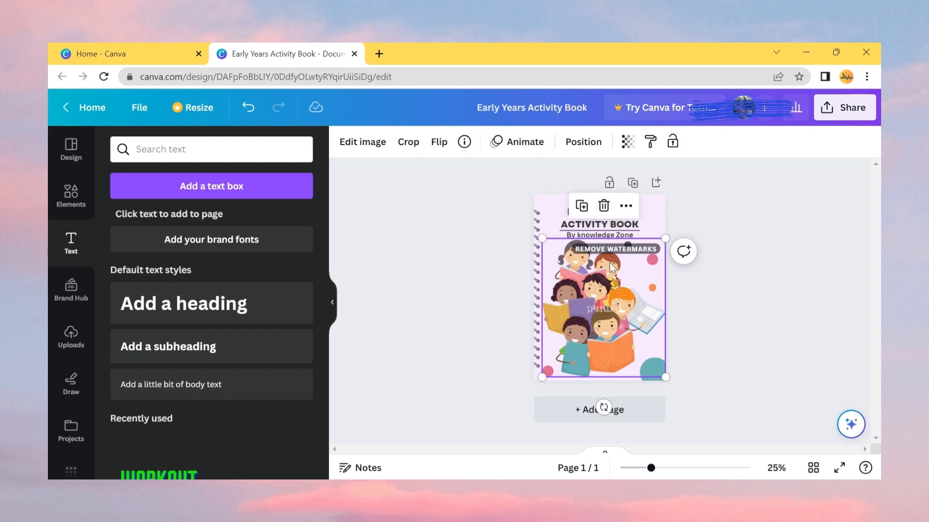
left_click(609, 207)
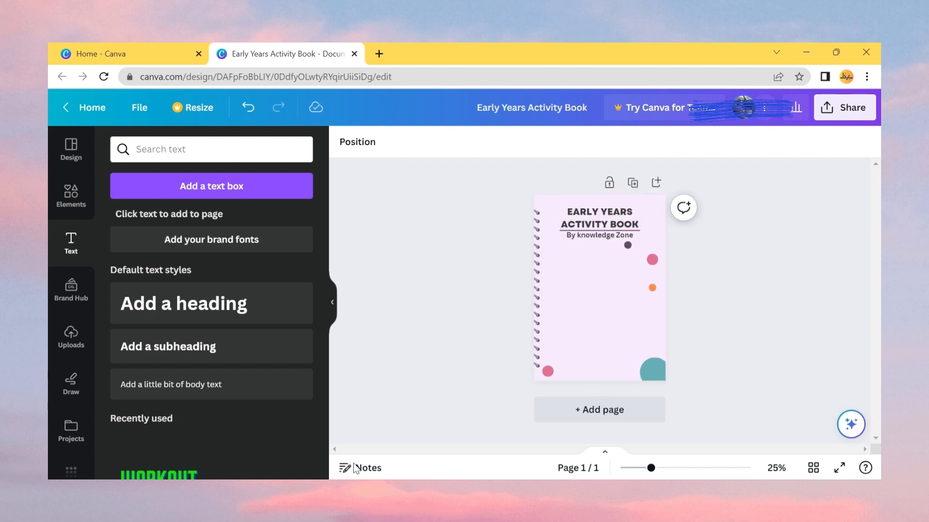
- Search the elements for students study and add the students-reading graphic to the cover
left_click(74, 191)
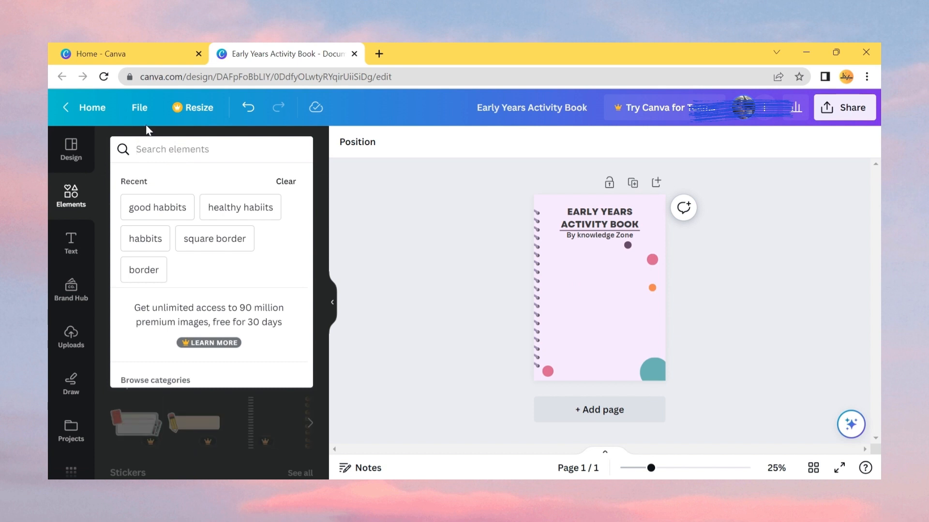
type("stude")
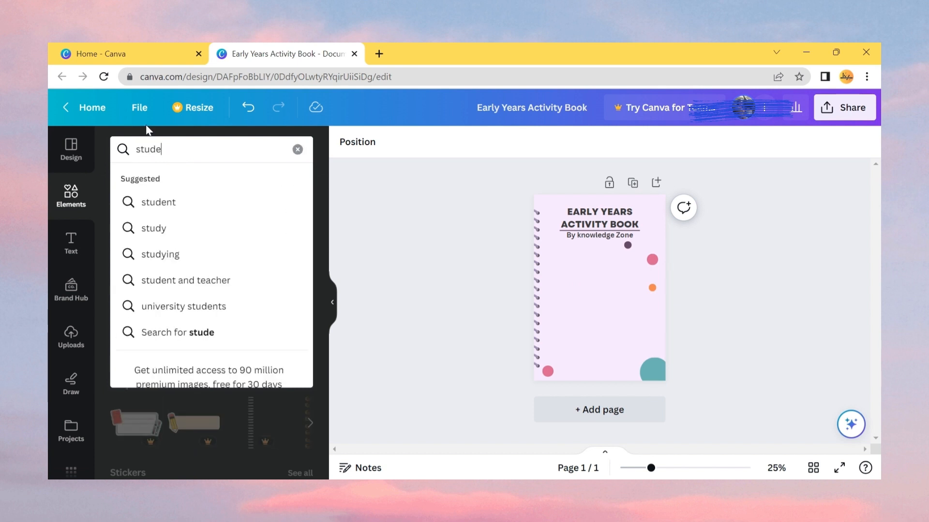
type("nts study")
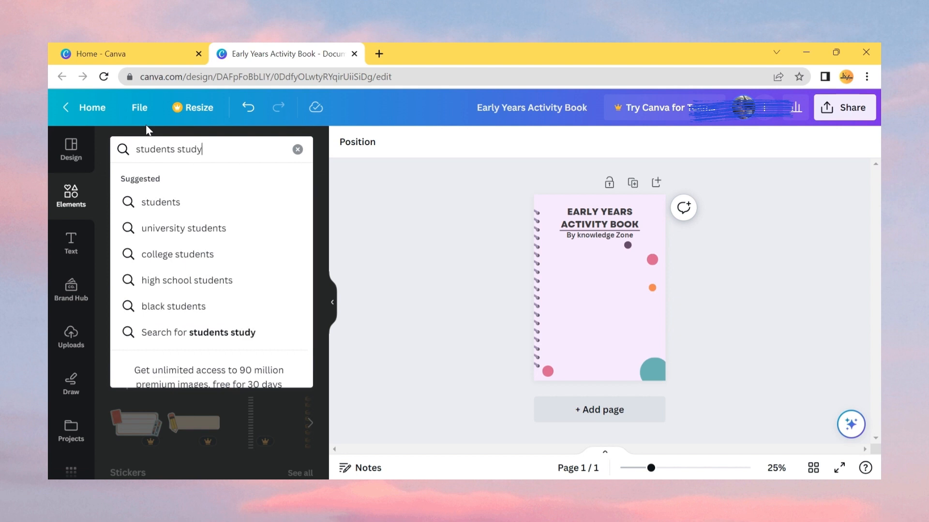
key("Return")
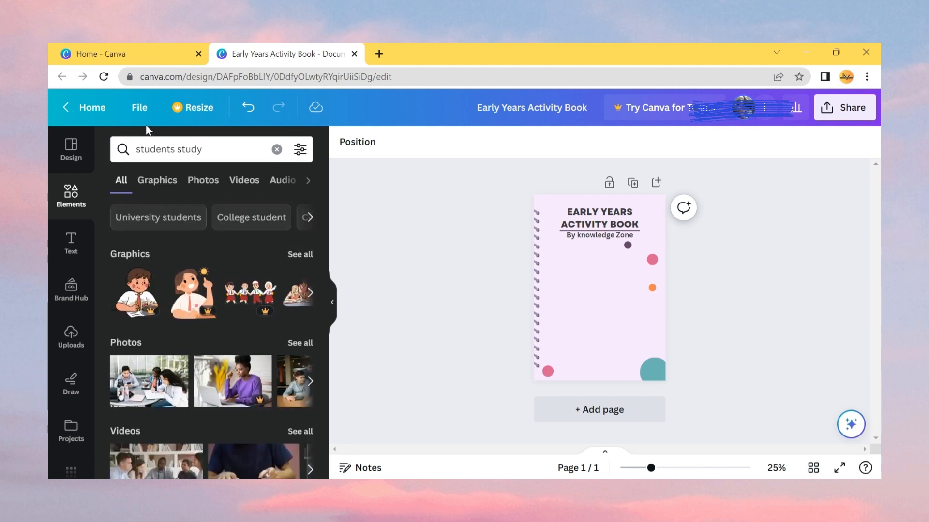
left_click(310, 292)
left_click(138, 292)
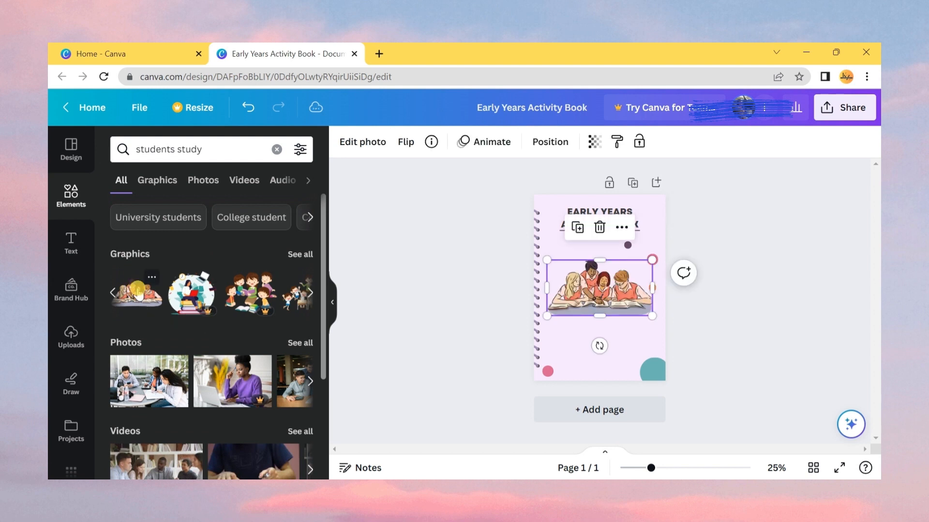
- Enlarge the students illustration to the cover's width and move it to the bottom of the cover
left_click_drag(651, 314, 676, 331)
mouse_move(624, 298)
left_mouse_down()
mouse_move(612, 302)
mouse_move(619, 305)
left_mouse_up()
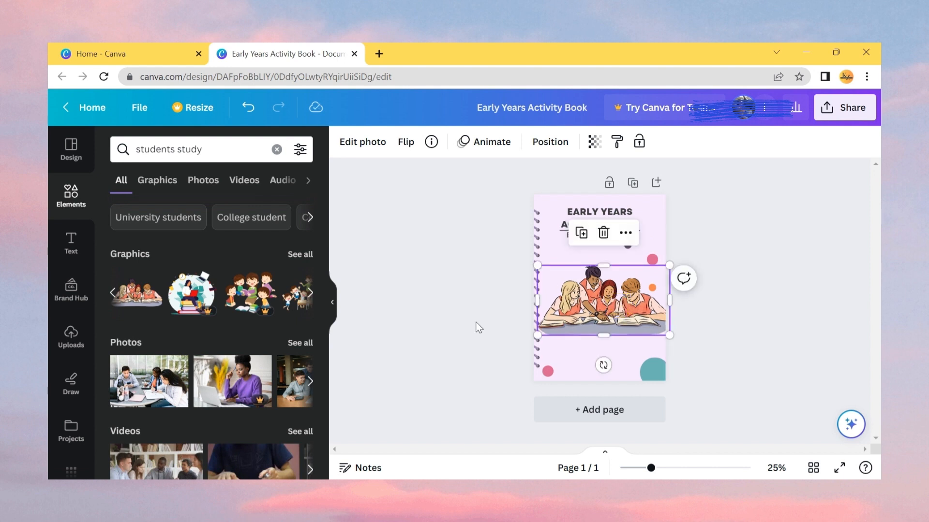
left_click(477, 325)
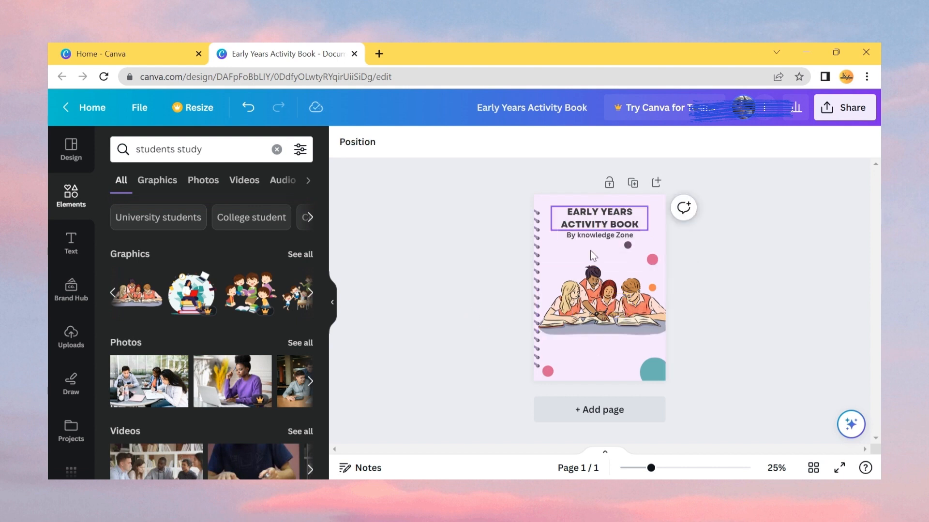
left_click_drag(614, 319, 606, 365)
left_click(455, 358)
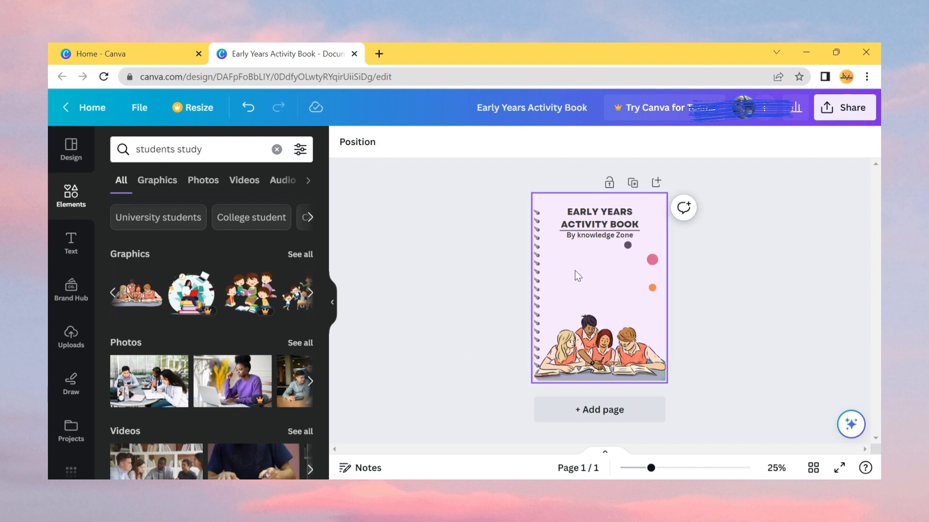
- Search the elements for library and add the library building graphic to the cover
left_click(224, 149)
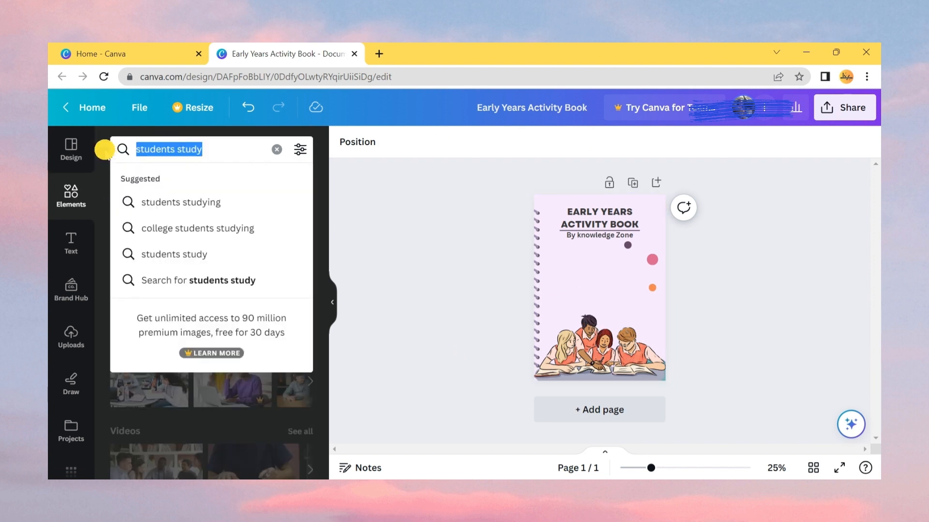
type("library")
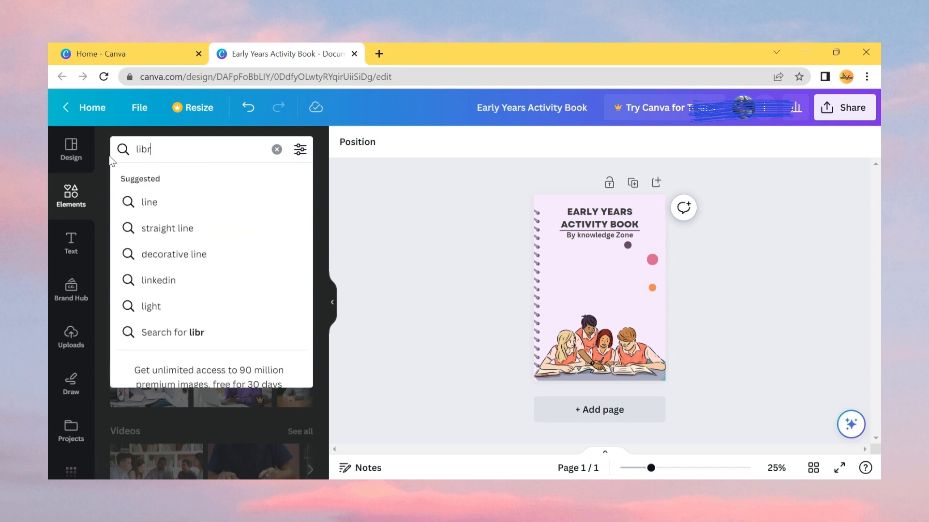
key("Return")
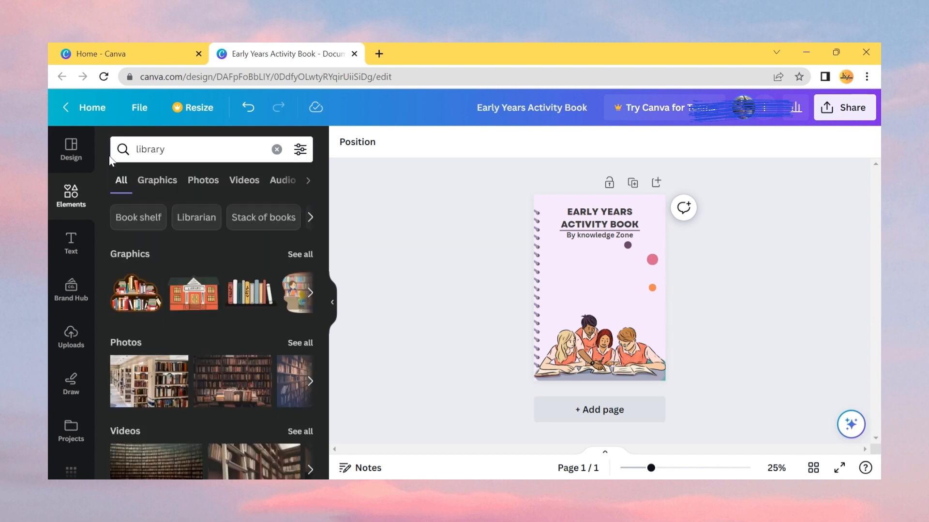
left_click(198, 302)
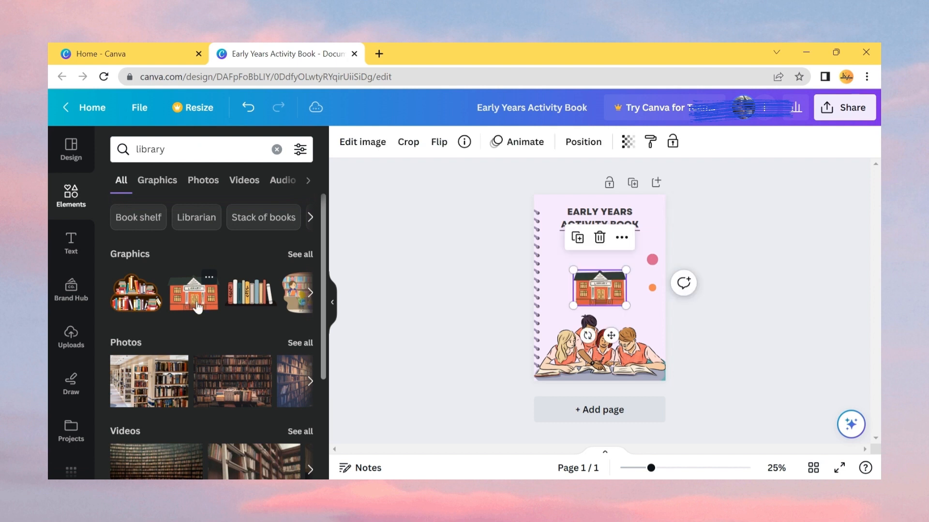
- Enlarge the library graphic and position it above the students illustration, below the subheading
left_click_drag(626, 305, 608, 311)
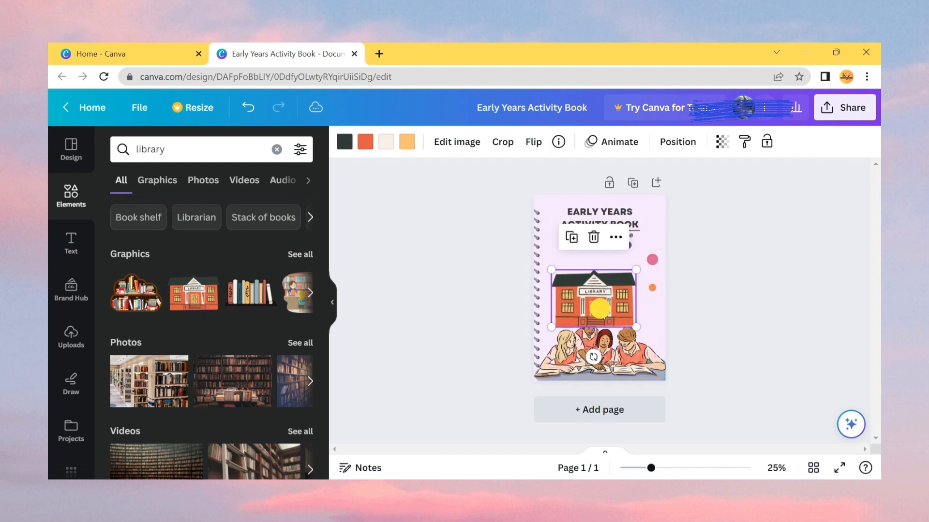
left_click_drag(551, 269, 539, 261)
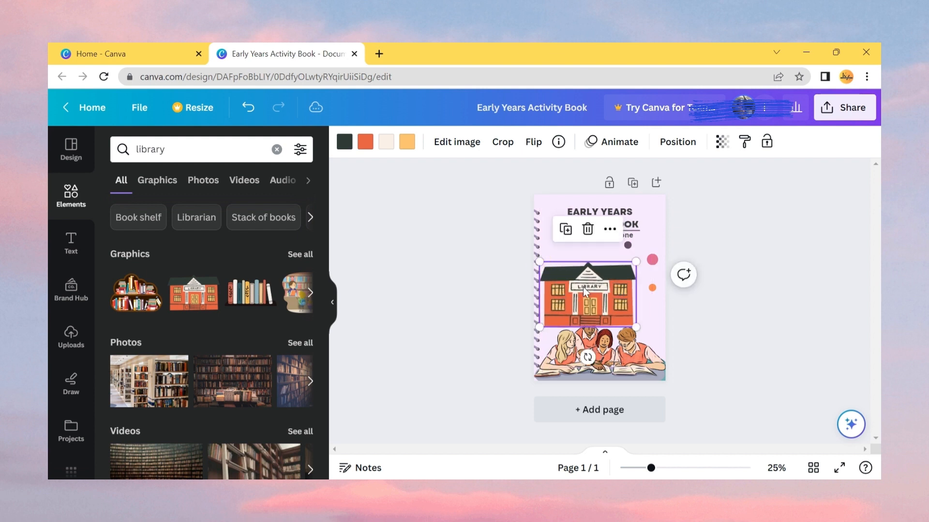
left_click_drag(586, 287, 606, 310)
left_click_drag(648, 341, 655, 345)
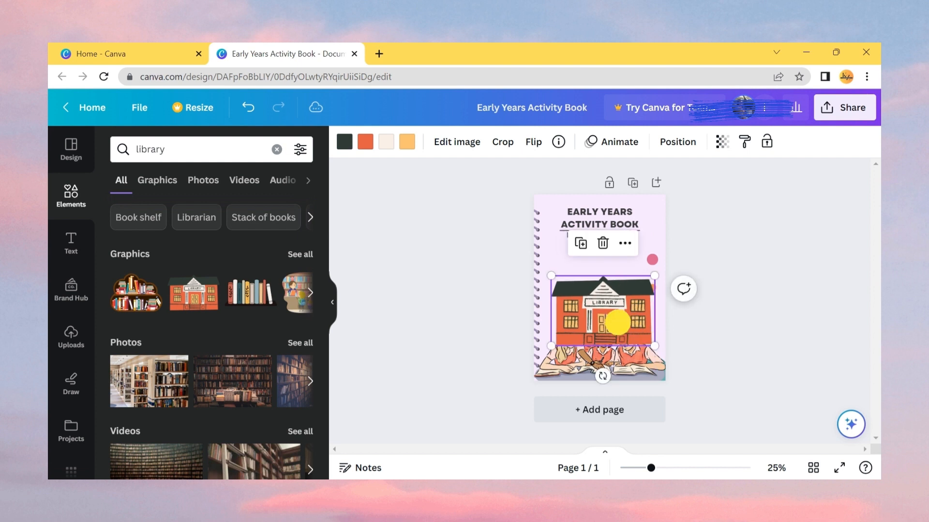
left_click_drag(617, 322, 616, 328)
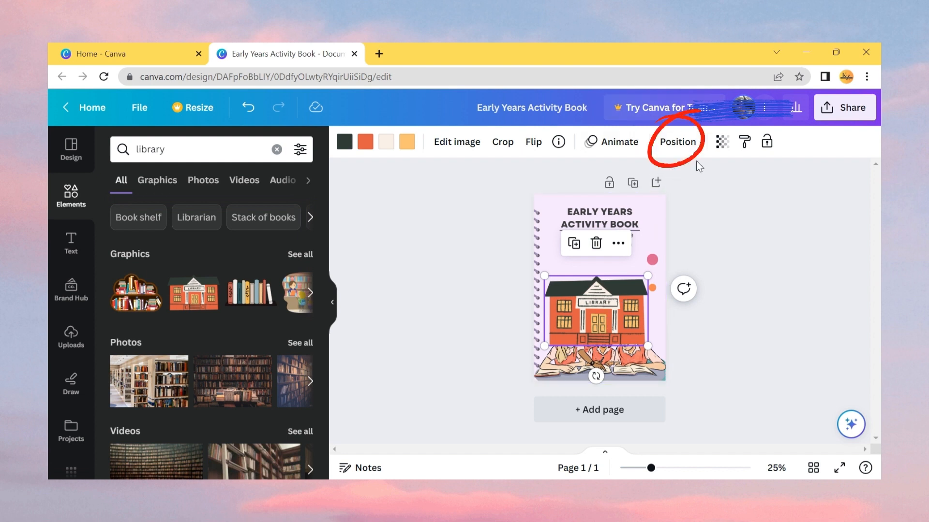
- Send the library graphic one layer backward so it sits behind the students illustration
left_click(677, 143)
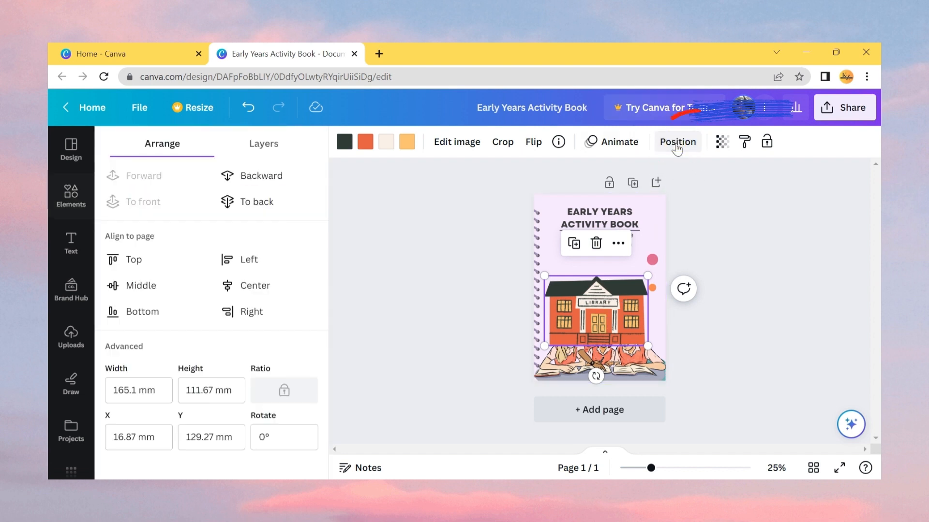
left_click(260, 175)
left_click(435, 299)
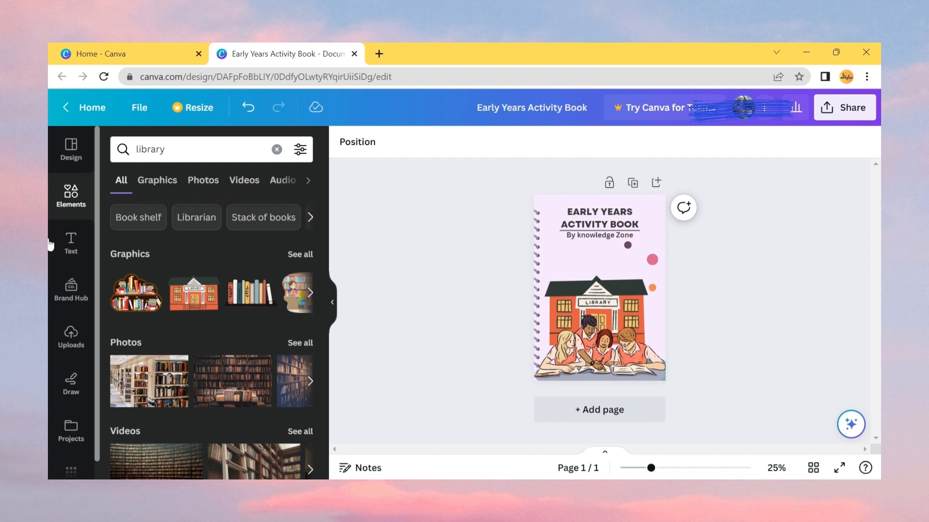
- Browse the Childrens book cover templates in the design panel
left_click(71, 147)
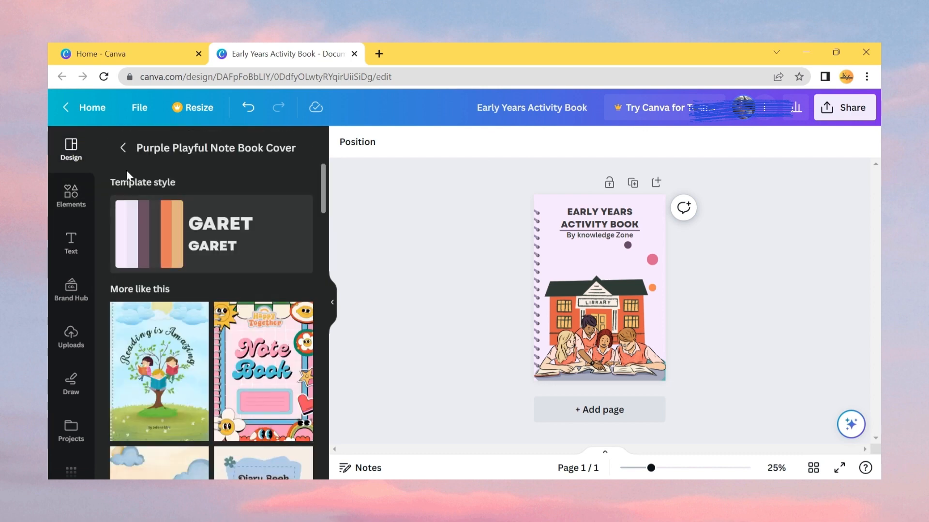
left_click(123, 147)
scroll(251, 331, "down", 2)
scroll(251, 331, "down", 6)
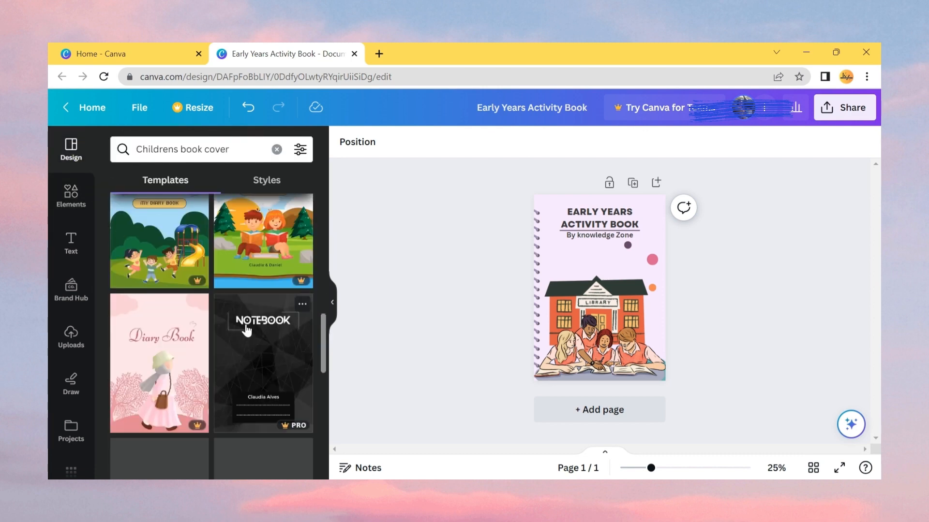
scroll(246, 331, "down", 1)
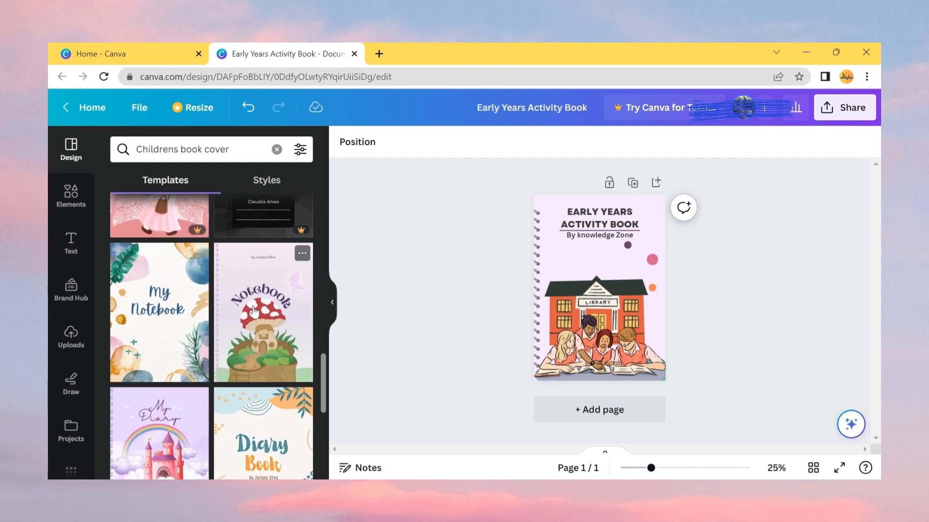
scroll(255, 310, "down", 4)
scroll(255, 310, "down", 3)
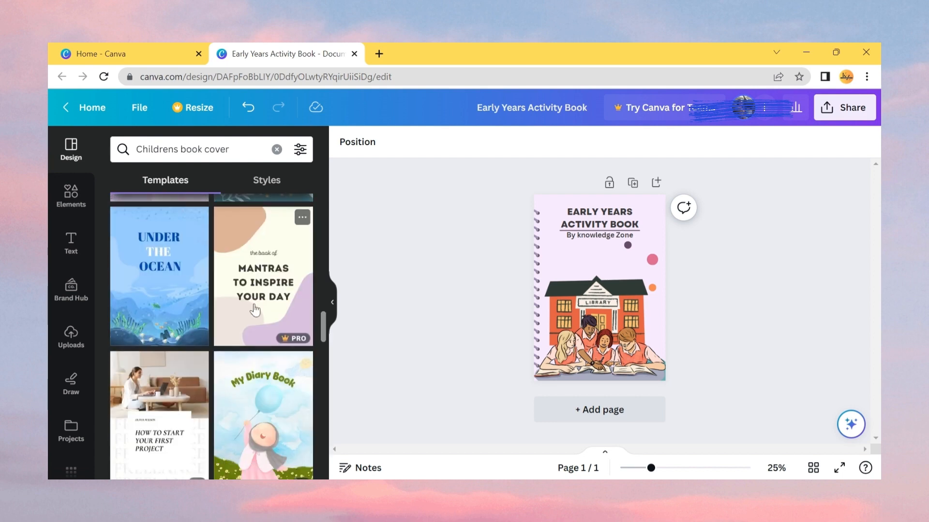
scroll(255, 310, "down", 10)
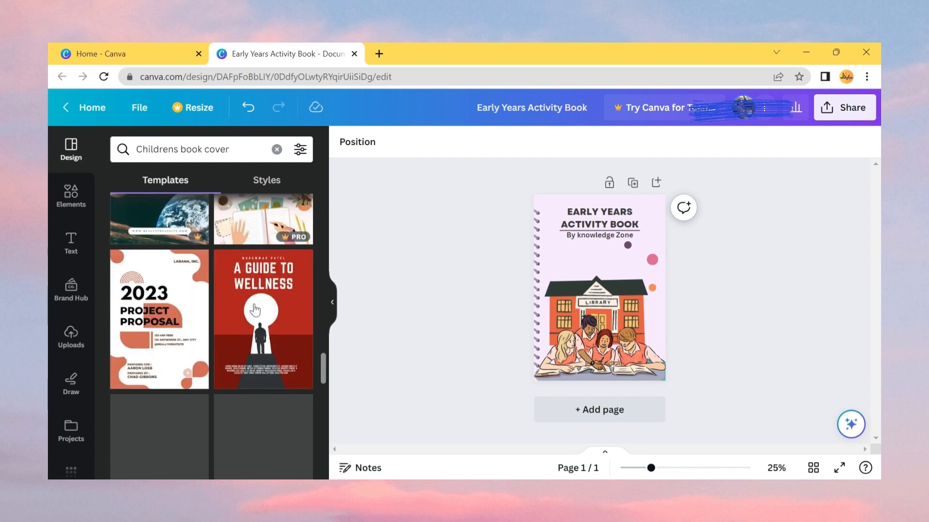
scroll(255, 310, "down", 3)
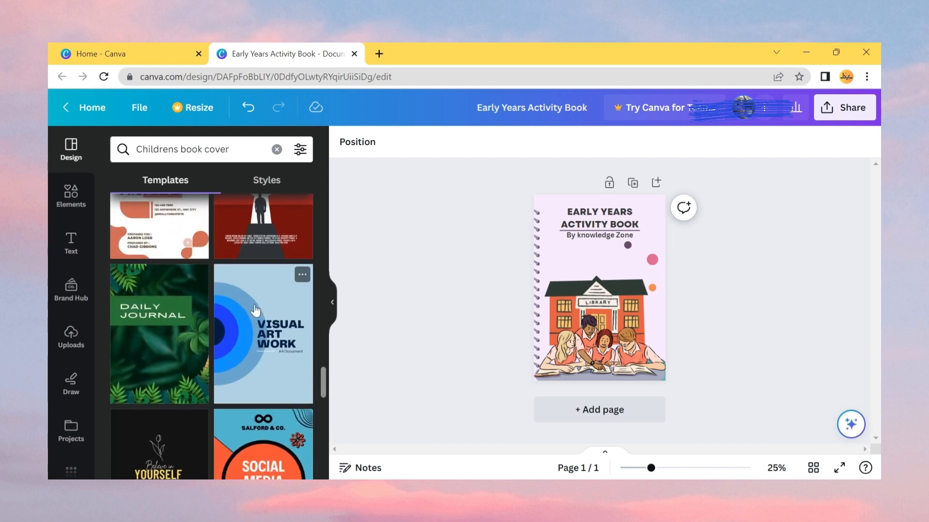
scroll(255, 310, "down", 8)
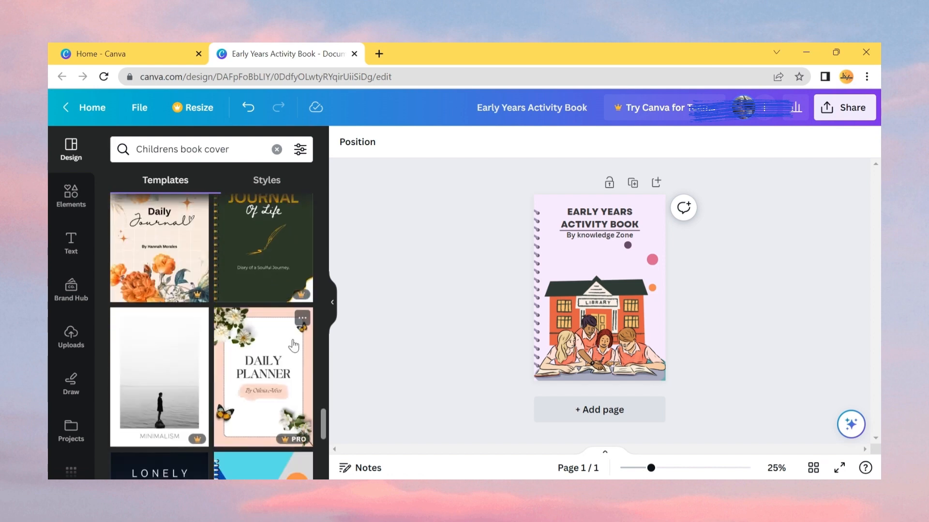